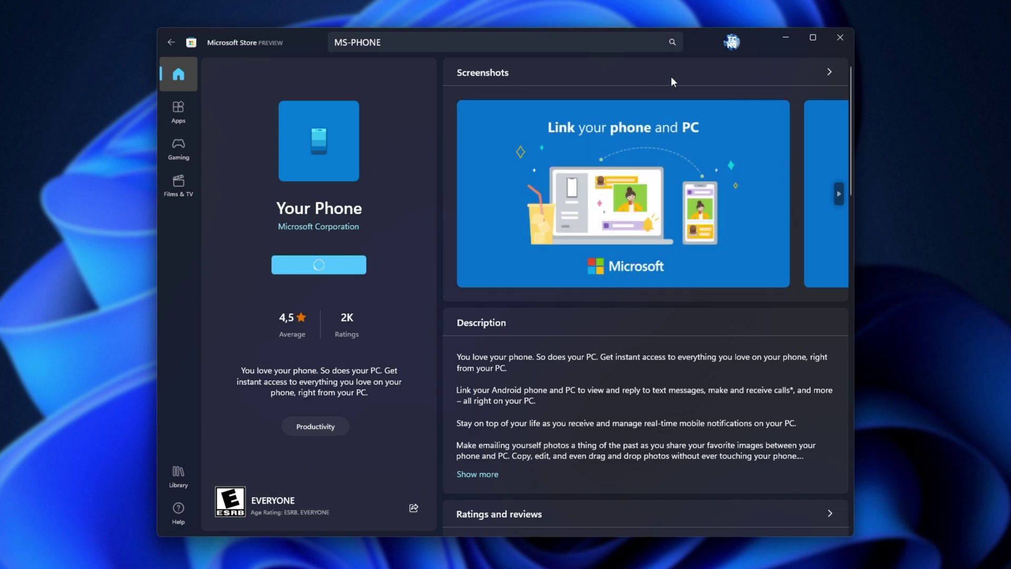
Minimize the Microsoft Store window on the Your Phone page to reveal the desktop
{"action": "left_click", "coordinate": [787, 44]}
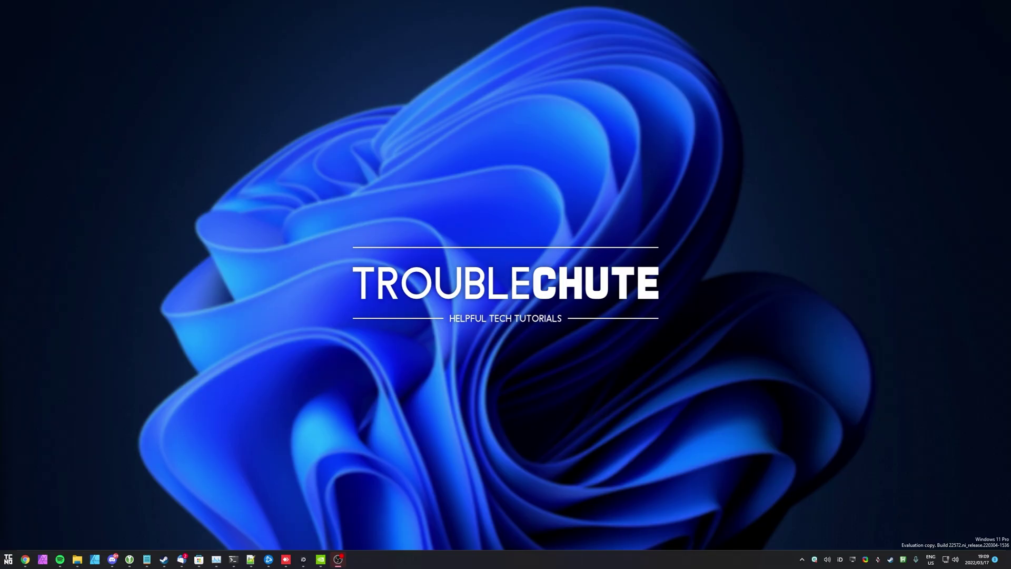
Copy the Your Phone Store page address and merge the store.rg-adguard.net tab into the same Chrome window
{"action": "left_click", "coordinate": [25, 560]}
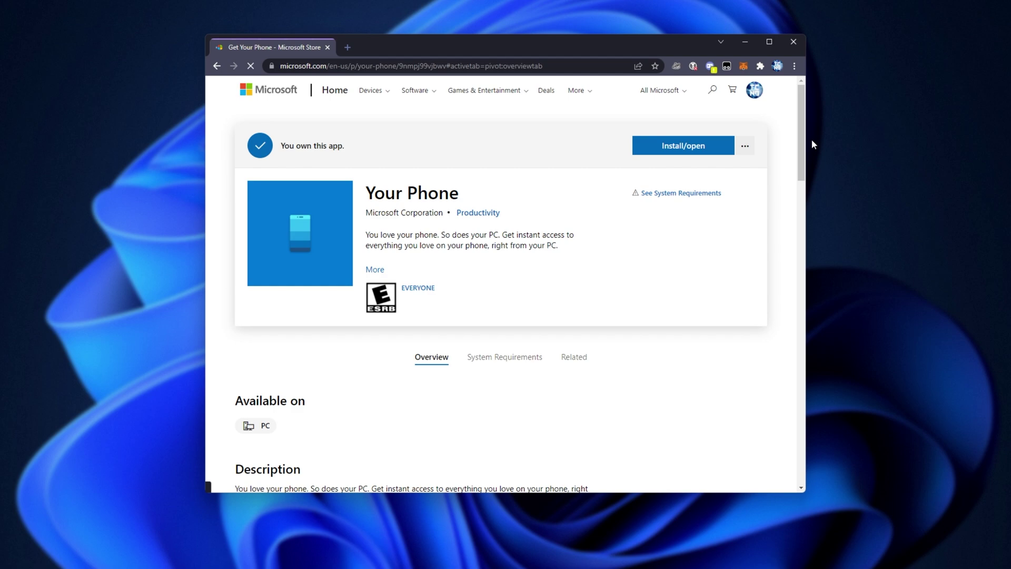
{"action": "left_click_drag", "start_coordinate": [812, 140], "coordinate": [893, 141]}
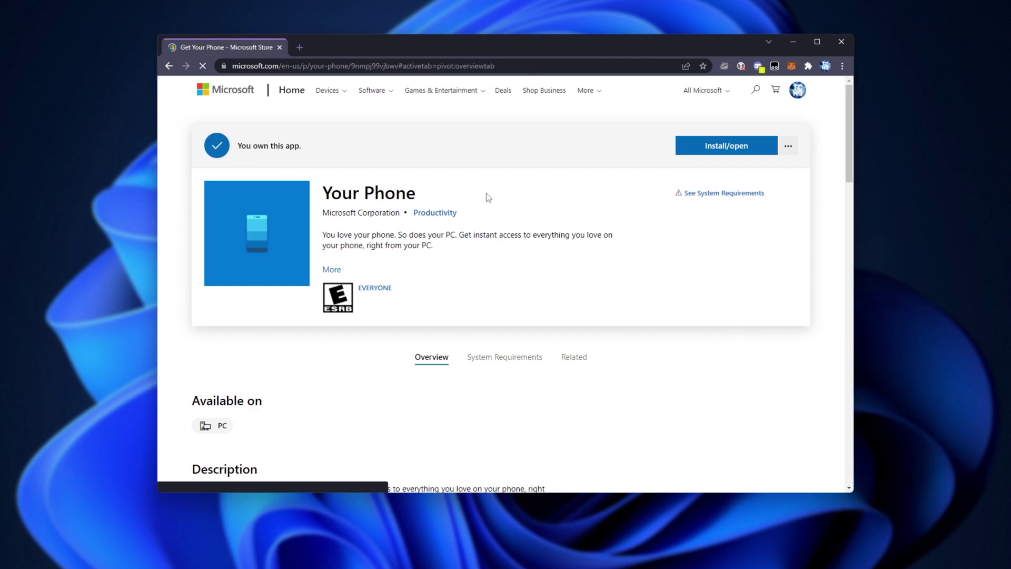
{"action": "left_click", "coordinate": [374, 64]}
{"action": "key", "text": "ctrl+a"}
{"action": "key", "text": "ctrl+c"}
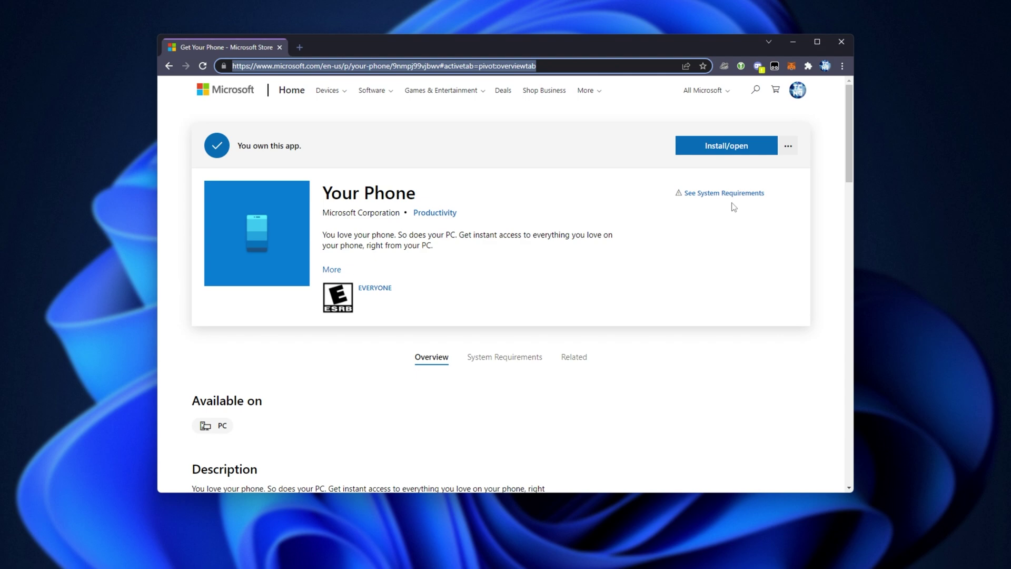
{"action": "key", "text": "alt+Tab"}
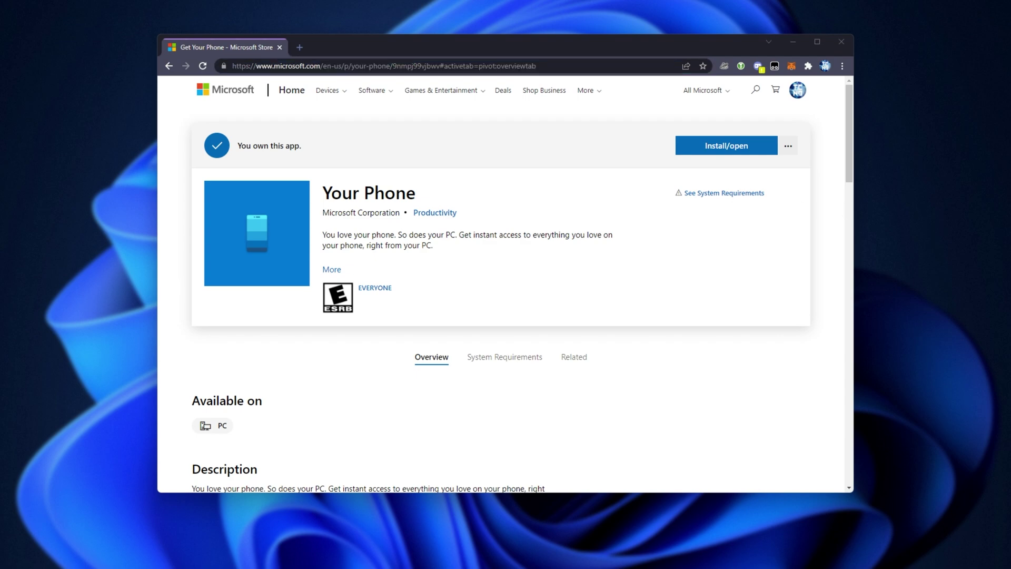
{"action": "left_click_drag", "start_coordinate": [1001, 92], "coordinate": [350, 47]}
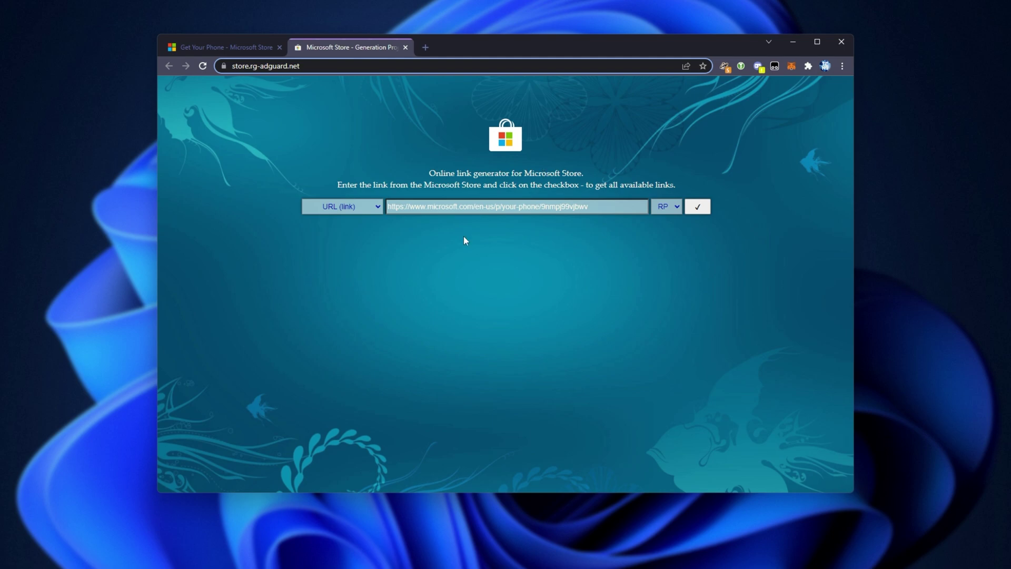
Paste the Your Phone address into the link field and submit it on the Retail ring
{"action": "triple_click", "coordinate": [593, 206]}
{"action": "key", "text": "ctrl+v"}
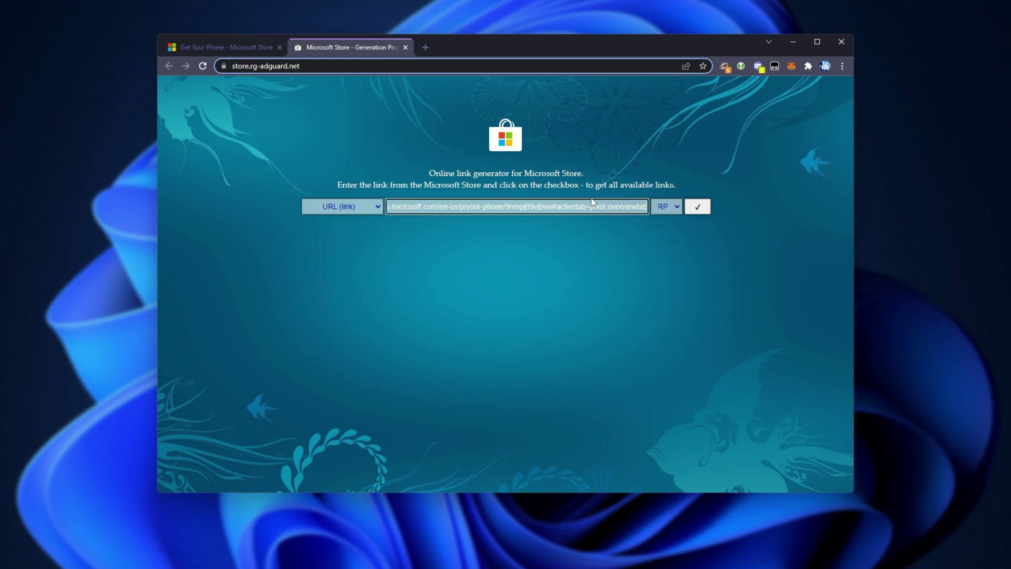
{"action": "left_click", "coordinate": [667, 206]}
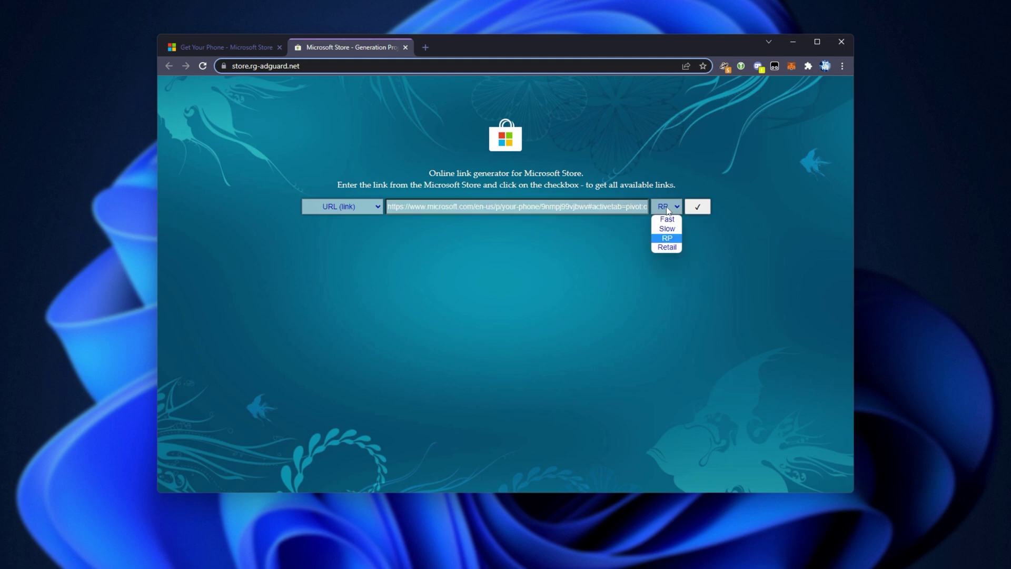
{"action": "left_click", "coordinate": [671, 247]}
{"action": "left_click", "coordinate": [705, 209]}
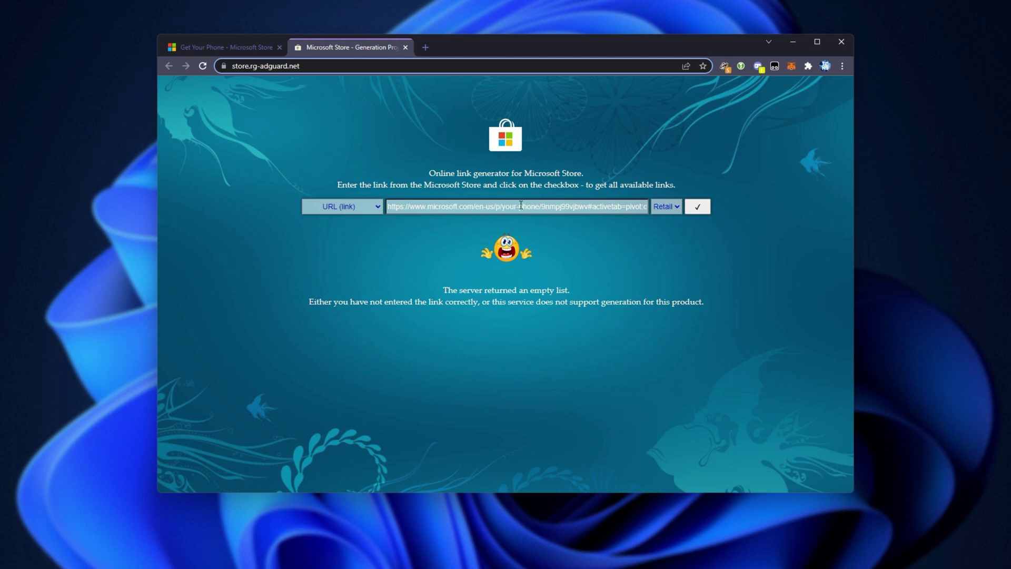
Delete the #activetab=pivot:overviewtab ending from the Your Phone link and resubmit it
{"action": "left_click_drag", "start_coordinate": [523, 206], "coordinate": [493, 206]}
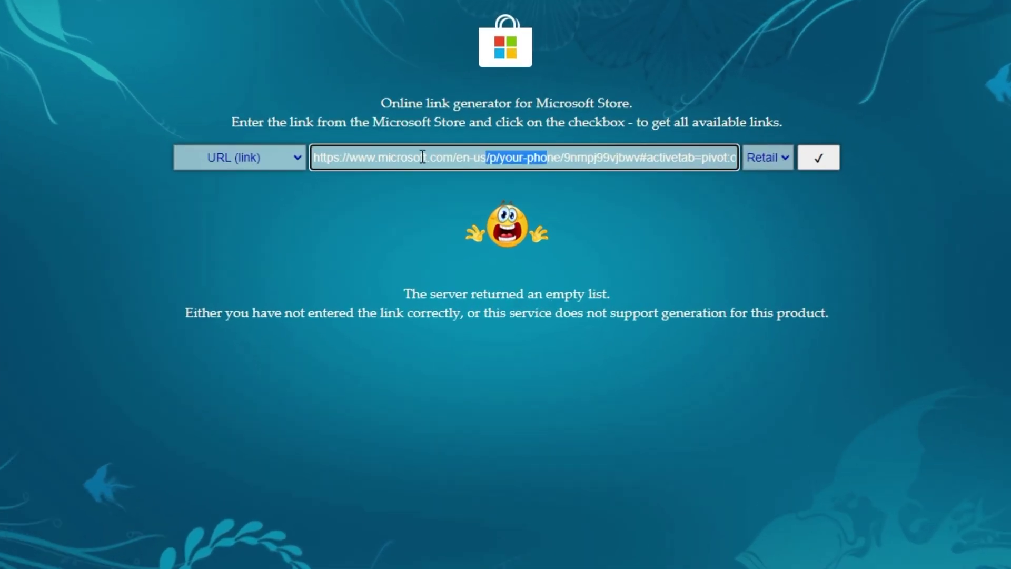
{"action": "left_click", "coordinate": [539, 156]}
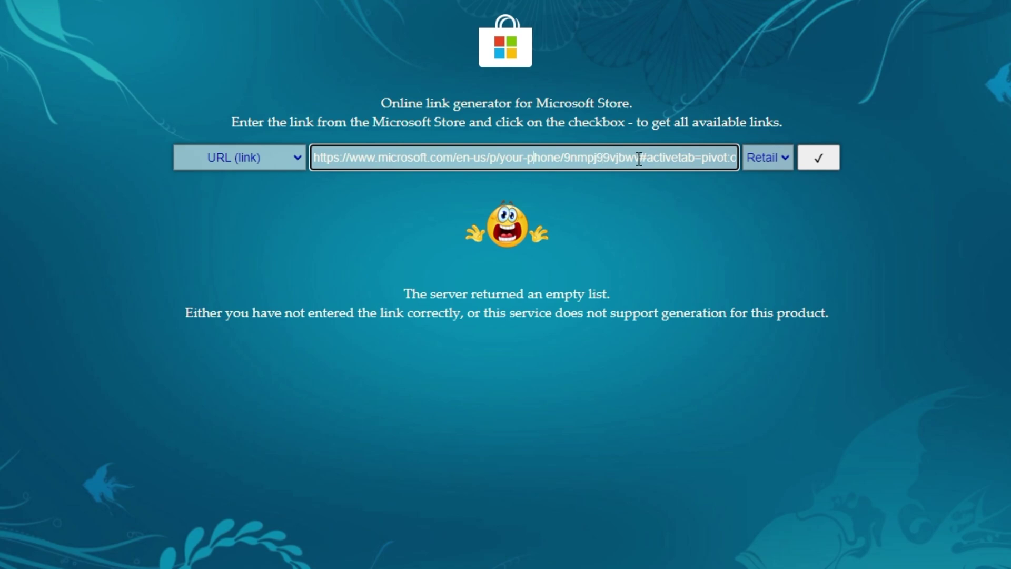
{"action": "left_click_drag", "start_coordinate": [639, 159], "coordinate": [751, 175]}
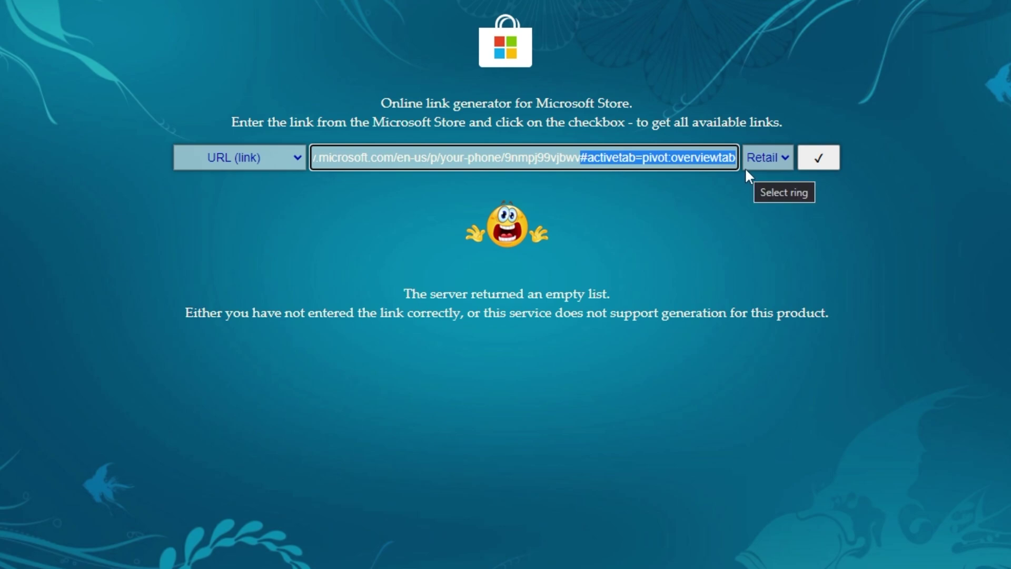
{"action": "key", "text": "BackSpace"}
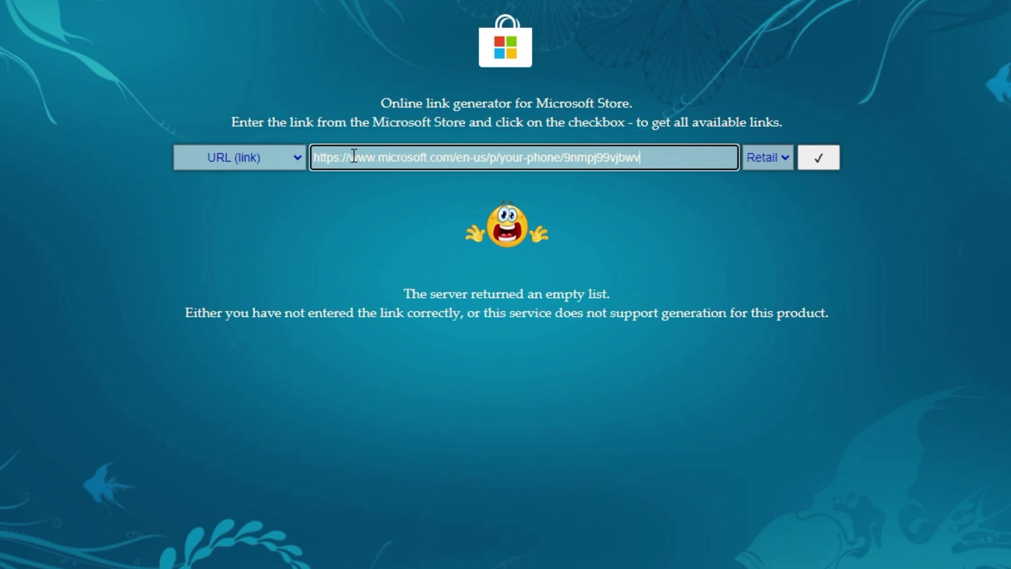
{"action": "left_click_drag", "start_coordinate": [314, 158], "coordinate": [486, 157]}
{"action": "left_click_drag", "start_coordinate": [495, 157], "coordinate": [565, 158]}
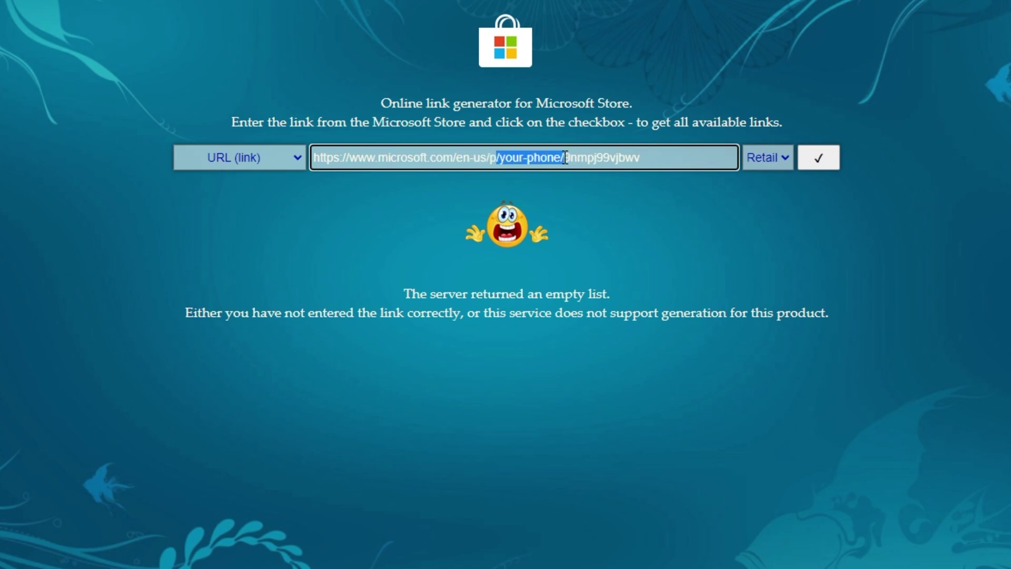
{"action": "left_click_drag", "start_coordinate": [655, 158], "coordinate": [564, 158]}
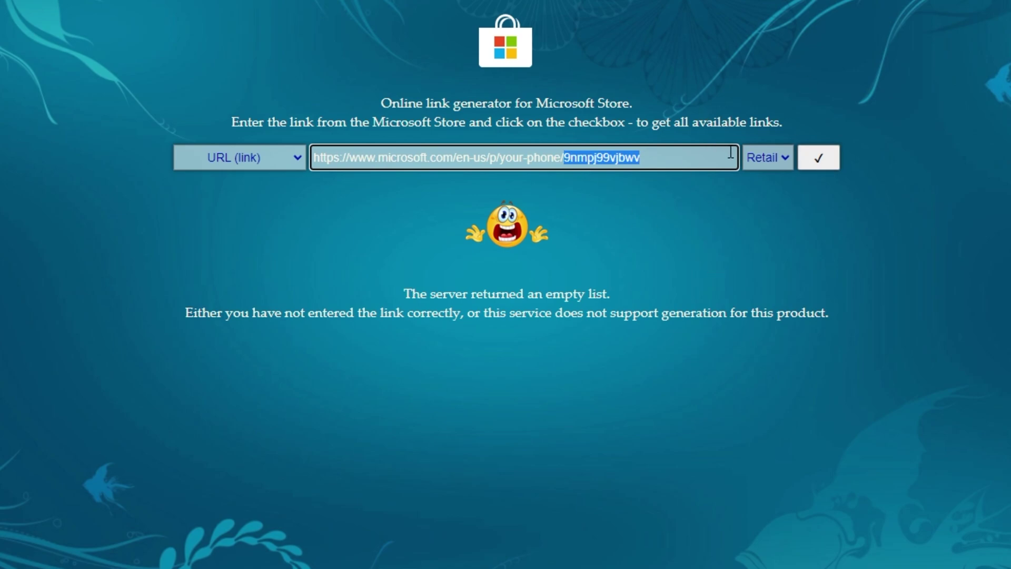
{"action": "left_click", "coordinate": [826, 163]}
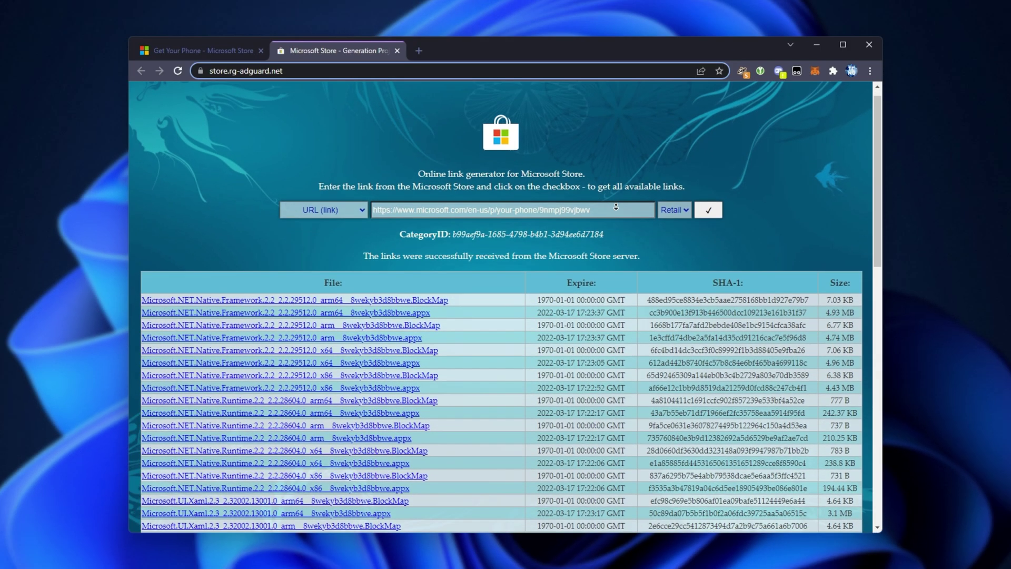
{"action": "scroll", "coordinate": [616, 207], "scroll_direction": "down", "scroll_amount": 5}
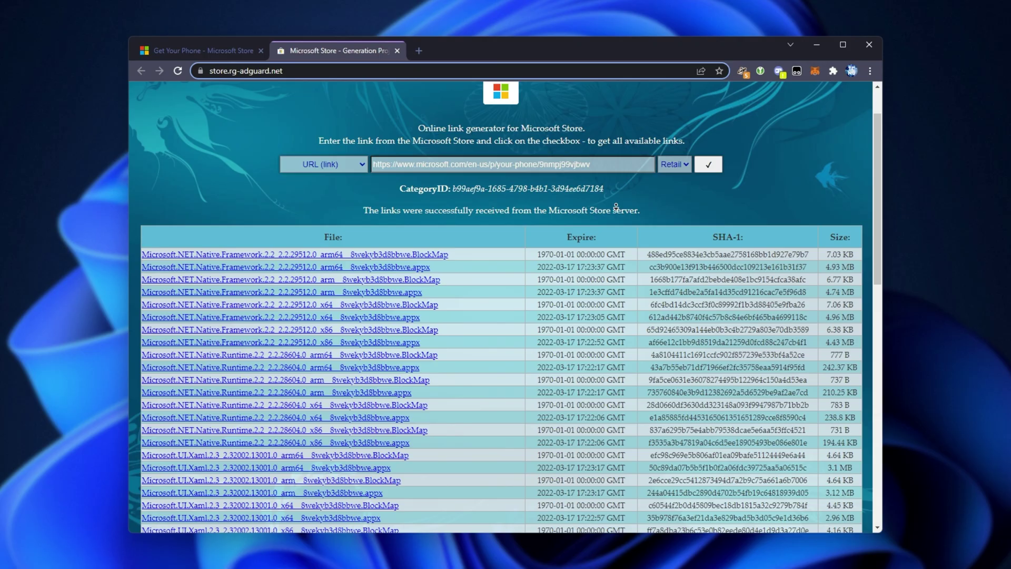
{"action": "scroll", "coordinate": [616, 207], "scroll_direction": "down", "scroll_amount": 4}
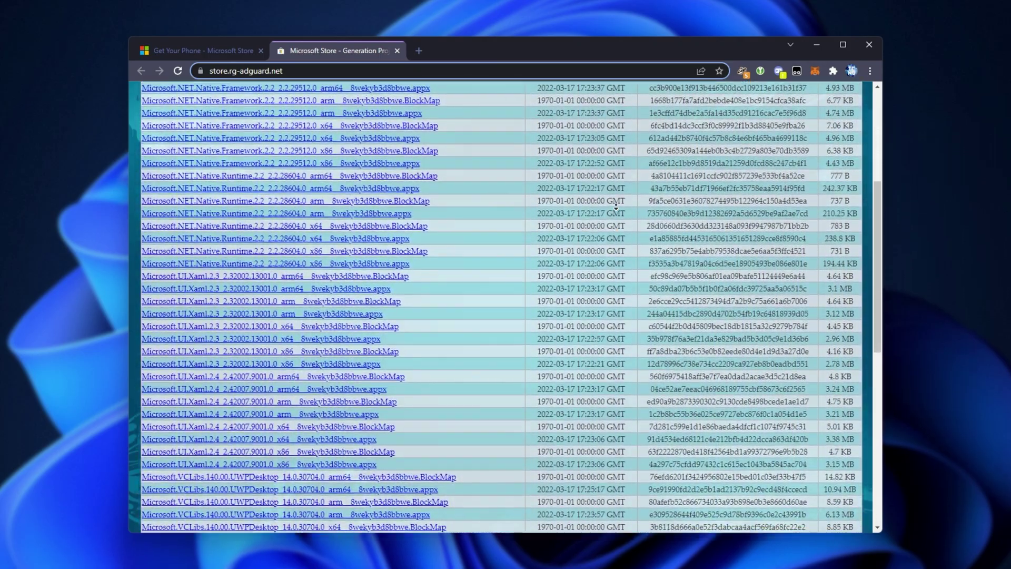
{"action": "scroll", "coordinate": [570, 231], "scroll_direction": "down", "scroll_amount": 10}
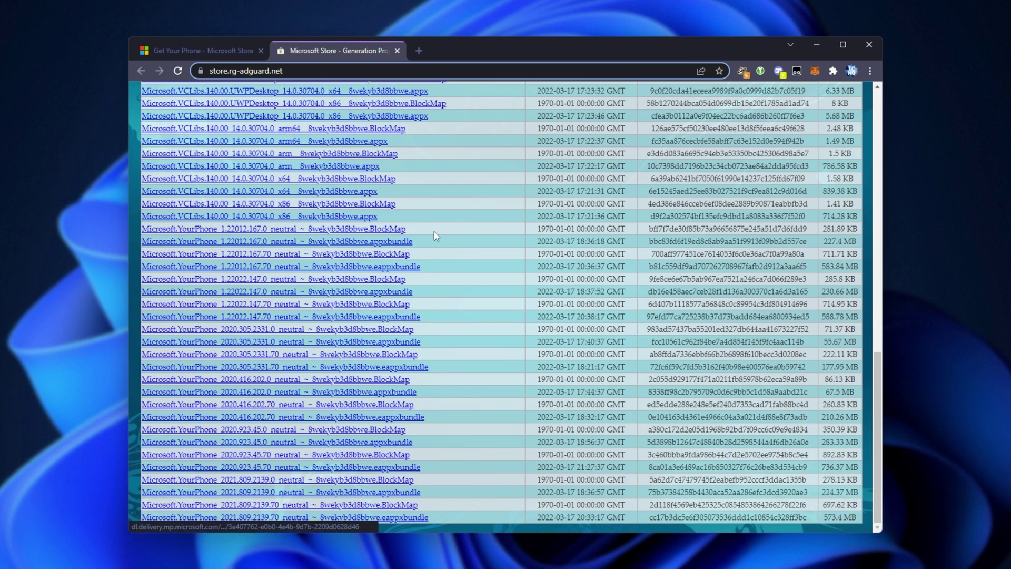
{"action": "left_click_drag", "start_coordinate": [435, 232], "coordinate": [146, 232]}
{"action": "left_click", "coordinate": [479, 207]}
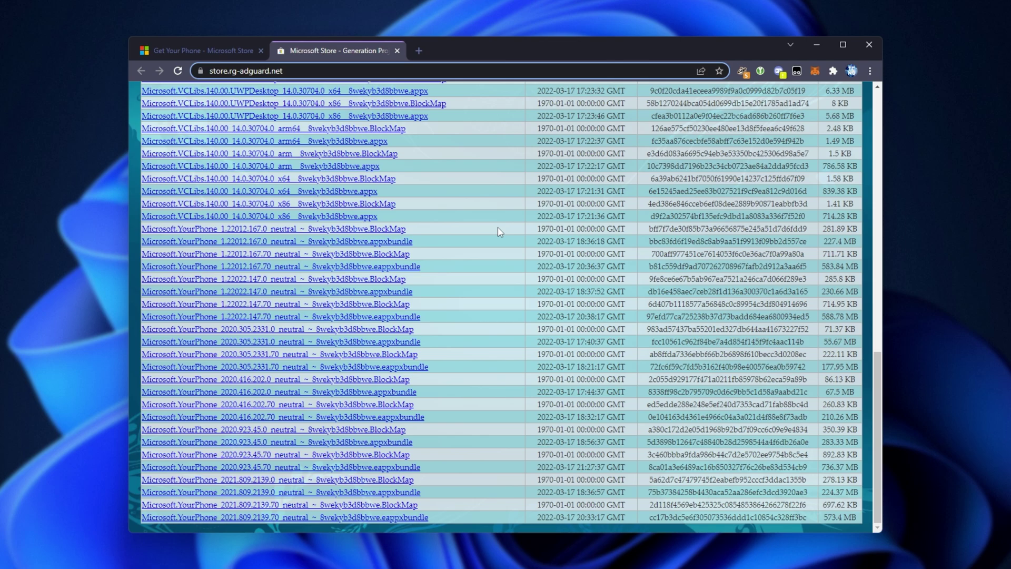
{"action": "key", "text": "ctrl+f"}
{"action": "type", "text": "yourphone"}
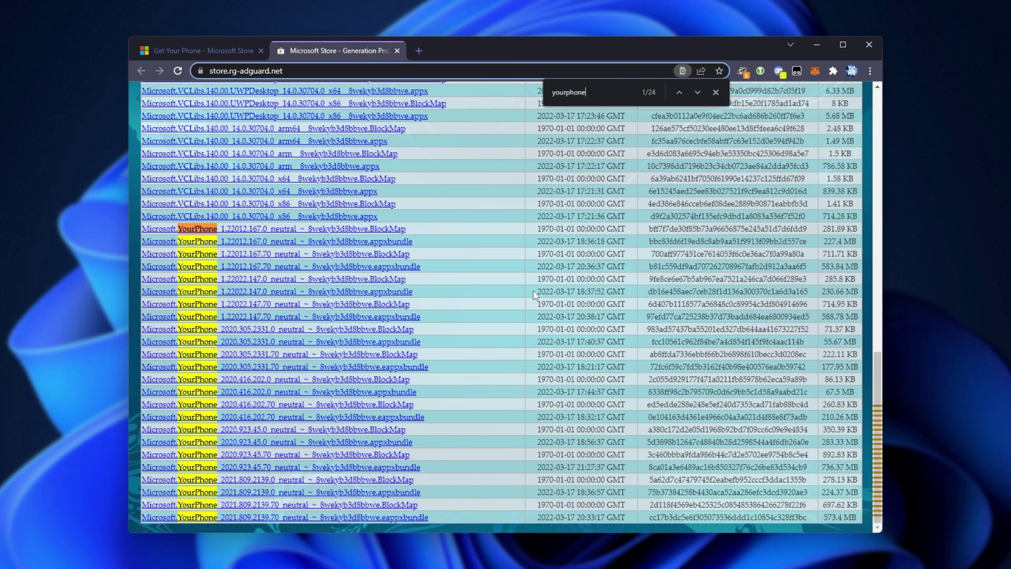
{"action": "left_click_drag", "start_coordinate": [534, 291], "coordinate": [626, 293]}
{"action": "left_click_drag", "start_coordinate": [538, 417], "coordinate": [623, 418]}
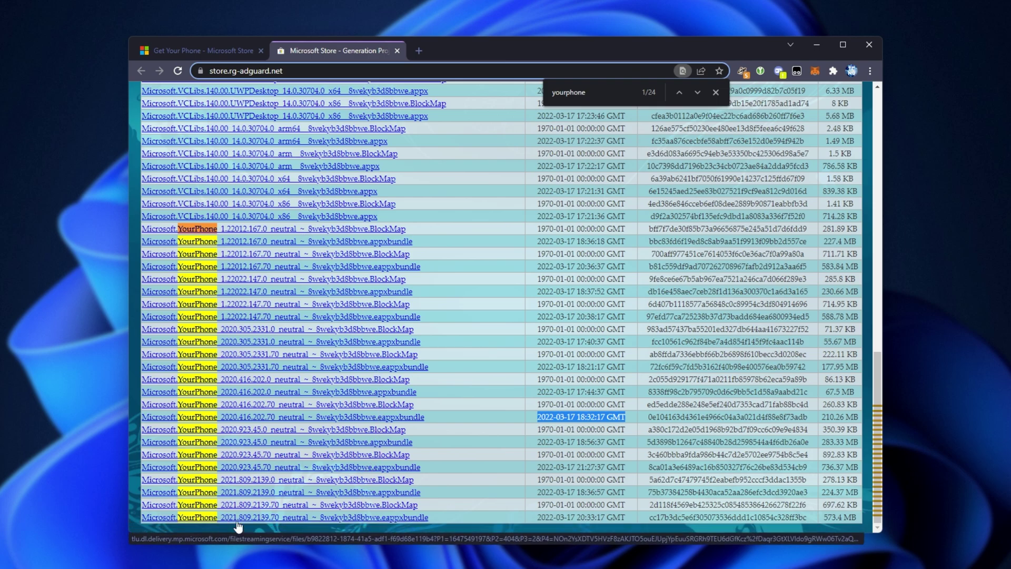
{"action": "left_click_drag", "start_coordinate": [251, 525], "coordinate": [147, 518]}
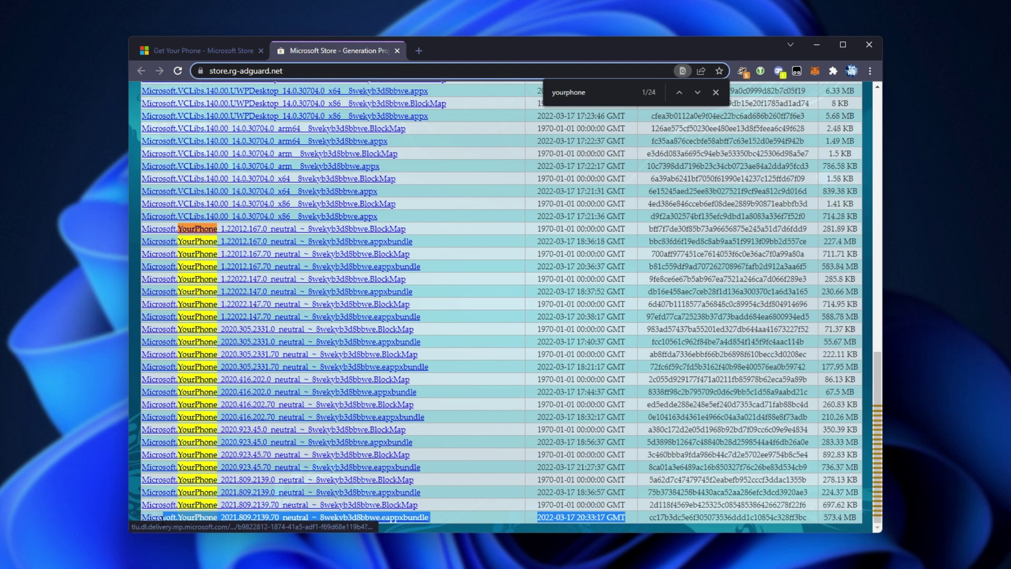
{"action": "left_click_drag", "start_coordinate": [527, 508], "coordinate": [382, 507]}
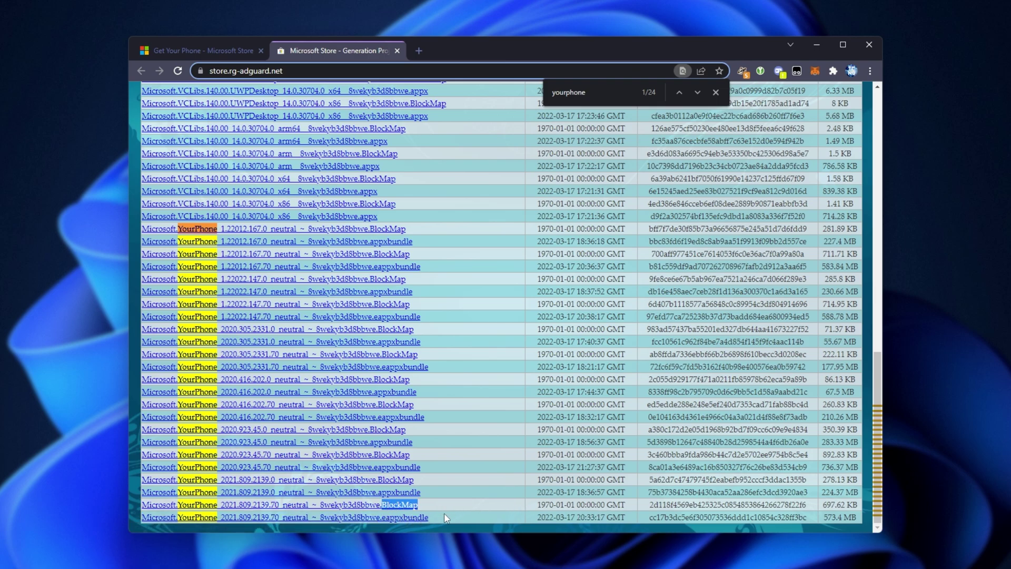
{"action": "left_click_drag", "start_coordinate": [442, 497], "coordinate": [377, 494]}
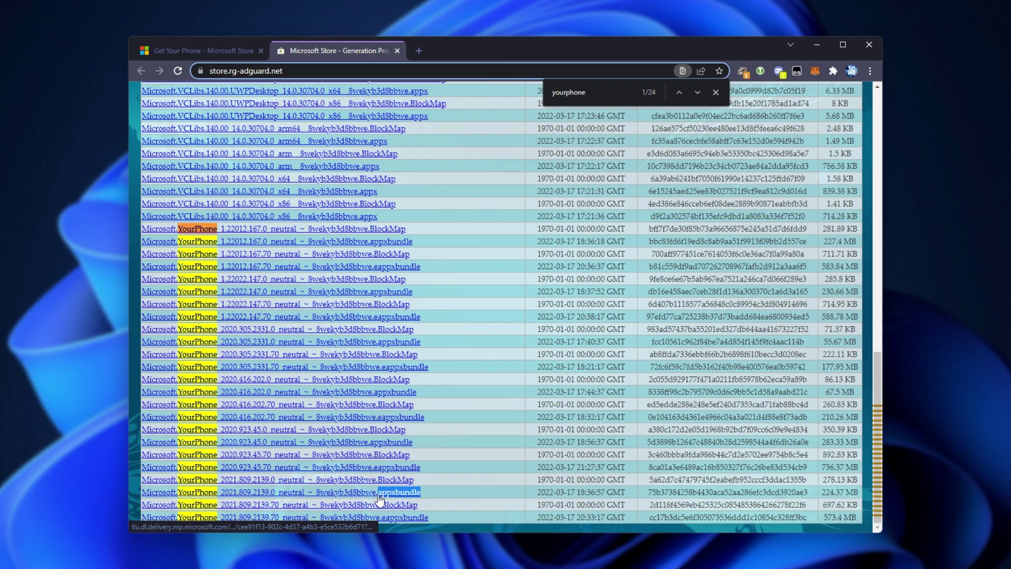
{"action": "left_click", "coordinate": [448, 525]}
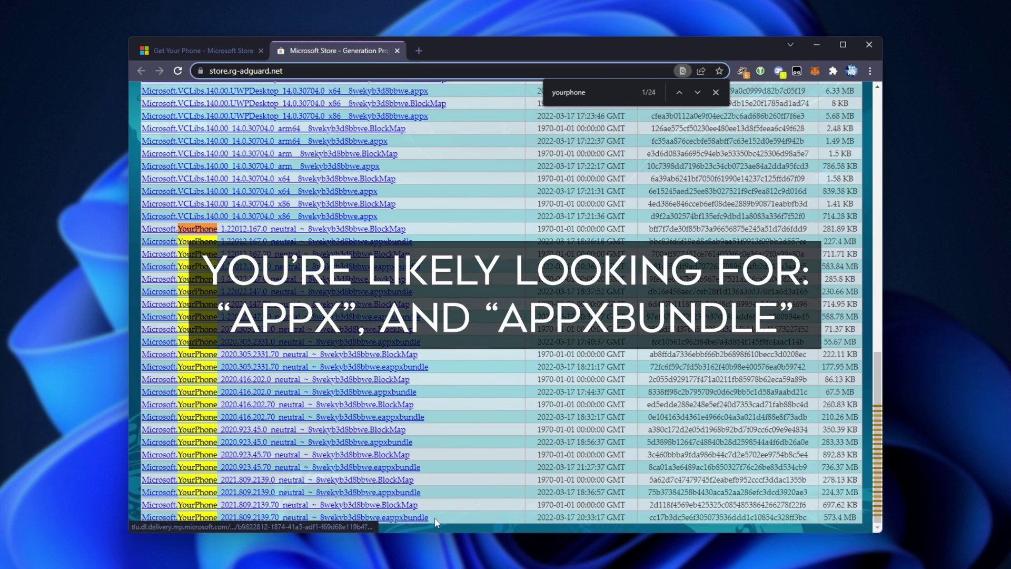
{"action": "left_click_drag", "start_coordinate": [448, 518], "coordinate": [376, 495]}
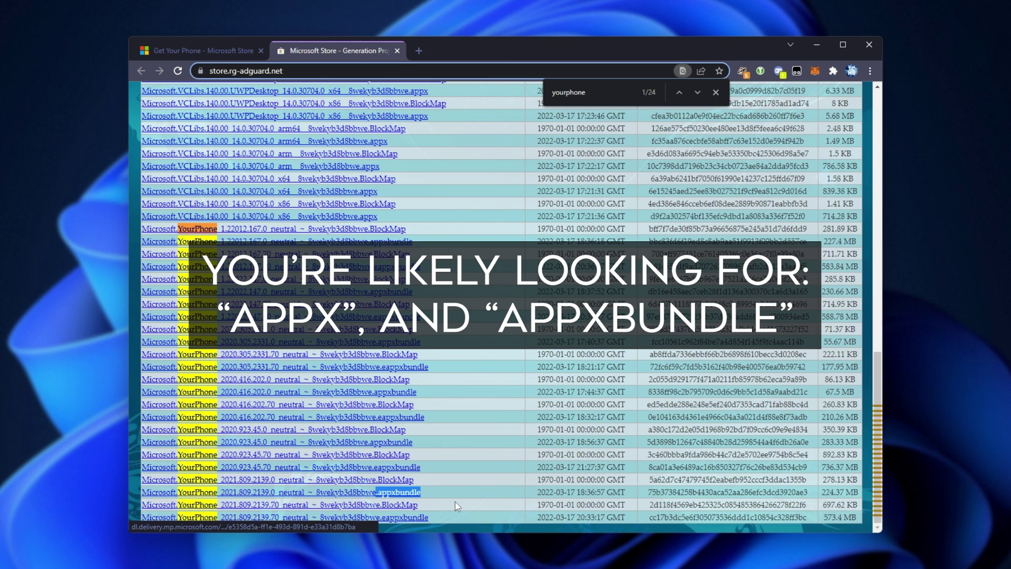
{"action": "left_click", "coordinate": [401, 494]}
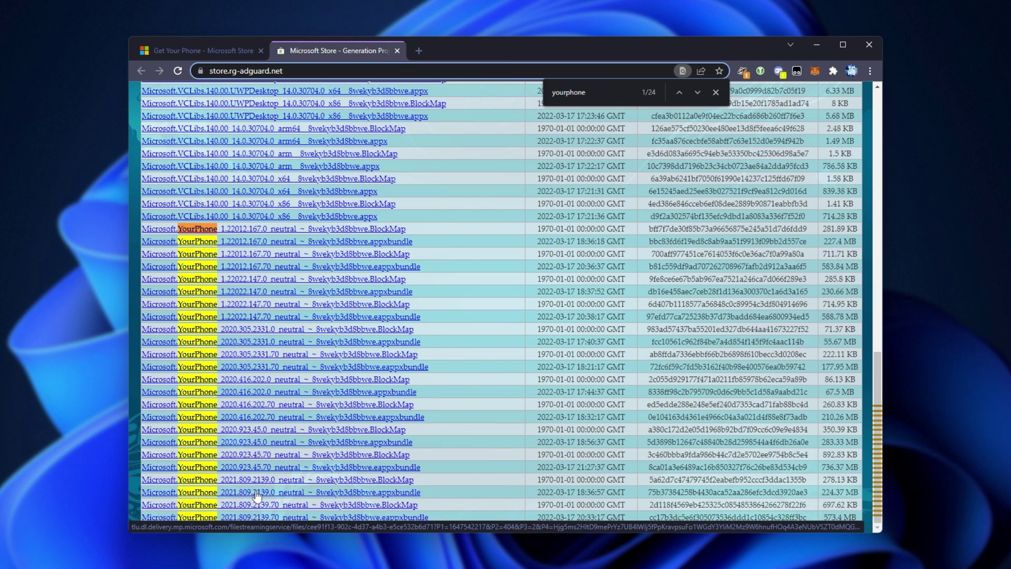
Save the Your Phone 2021.809.2139.0 appxbundle to Downloads\dl and show it in File Explorer
{"action": "right_click", "coordinate": [411, 495]}
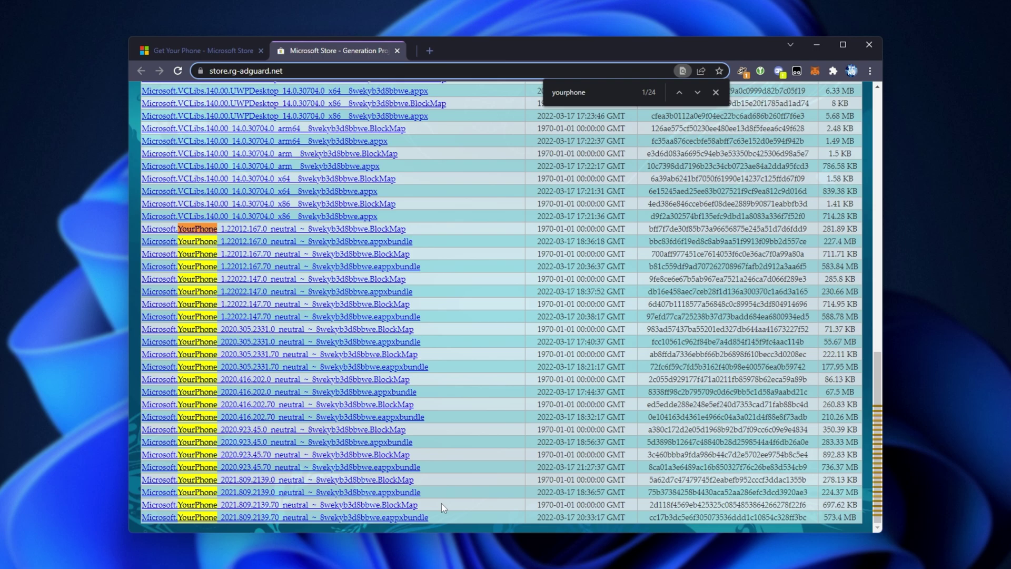
{"action": "right_click", "coordinate": [404, 494]}
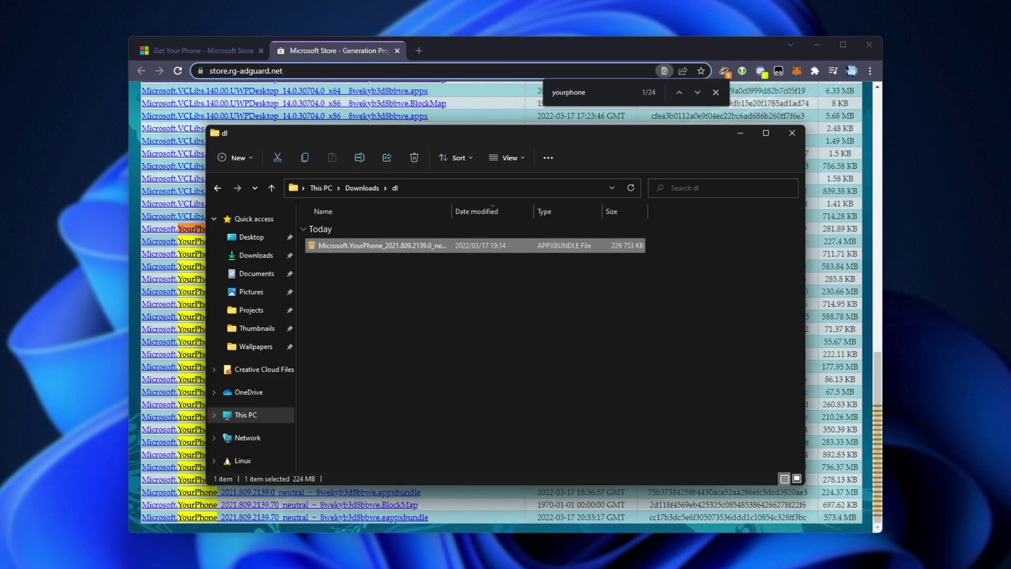
{"action": "key", "text": "Return"}
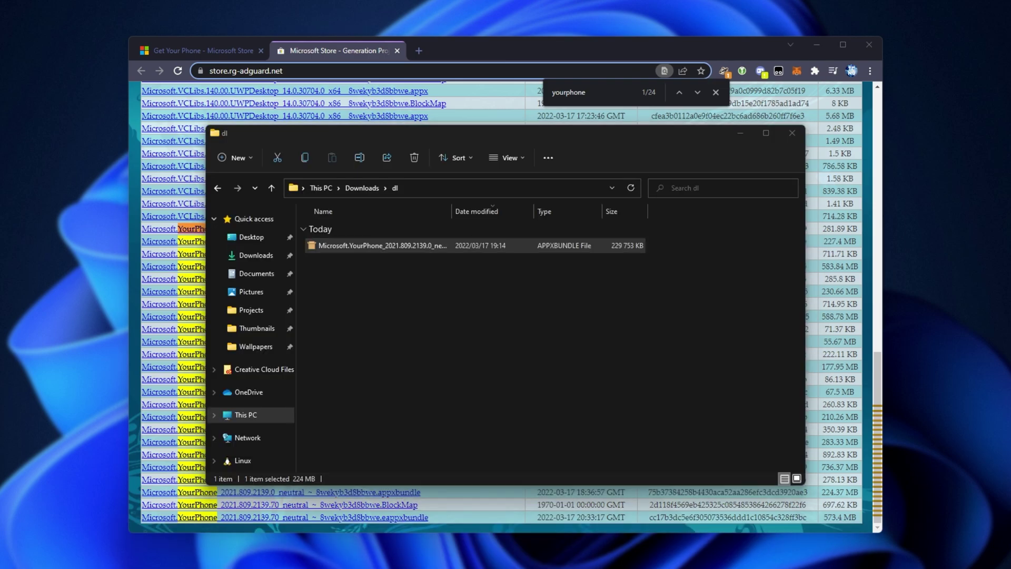
Install Your Phone 1.21062.152.0 from the appxbundle via App Installer and reposition its window
{"action": "double_click", "coordinate": [457, 248]}
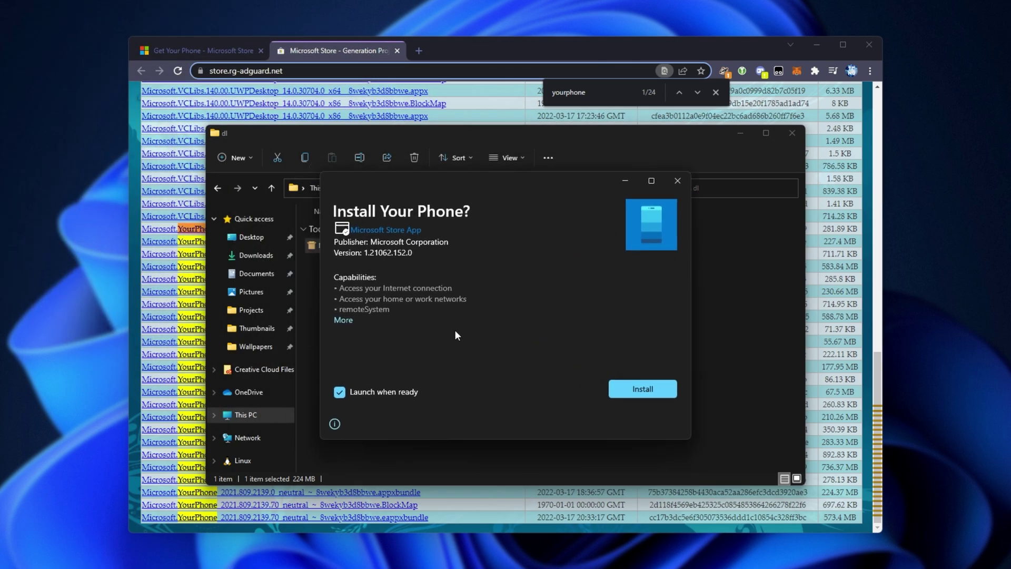
{"action": "left_click", "coordinate": [632, 389]}
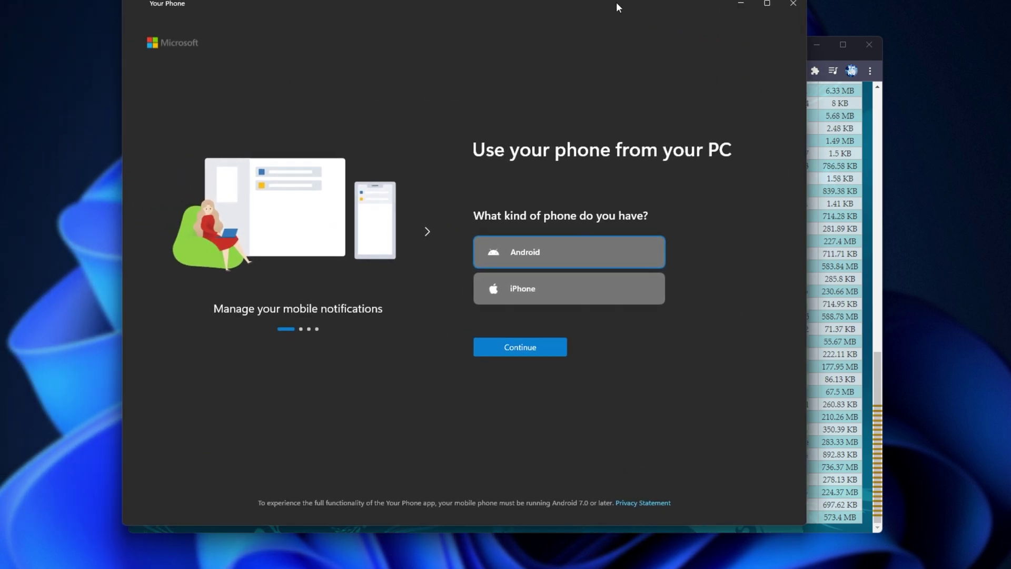
{"action": "left_click_drag", "start_coordinate": [616, 3], "coordinate": [674, 90]}
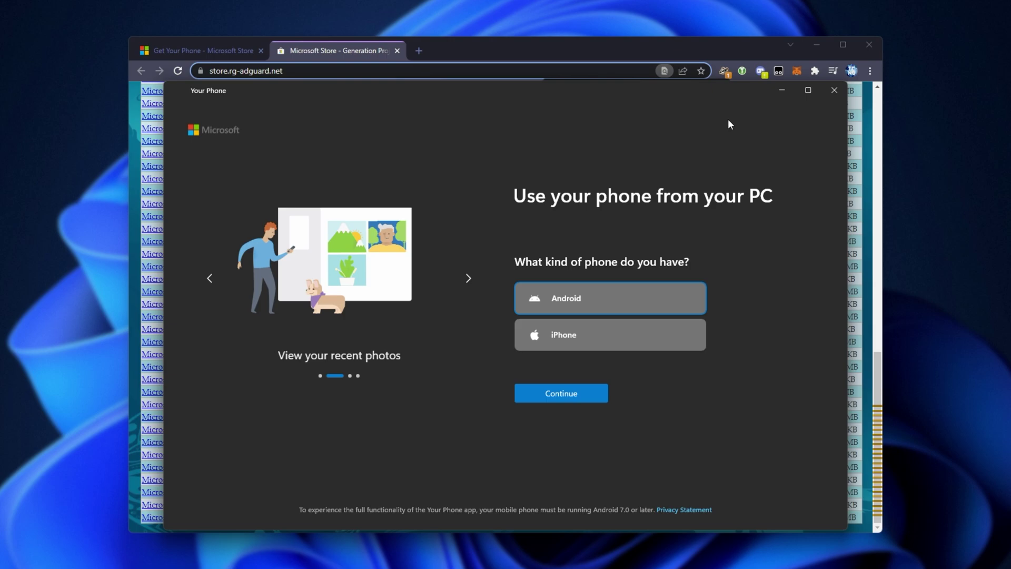
{"action": "left_click_drag", "start_coordinate": [701, 87], "coordinate": [685, 342]}
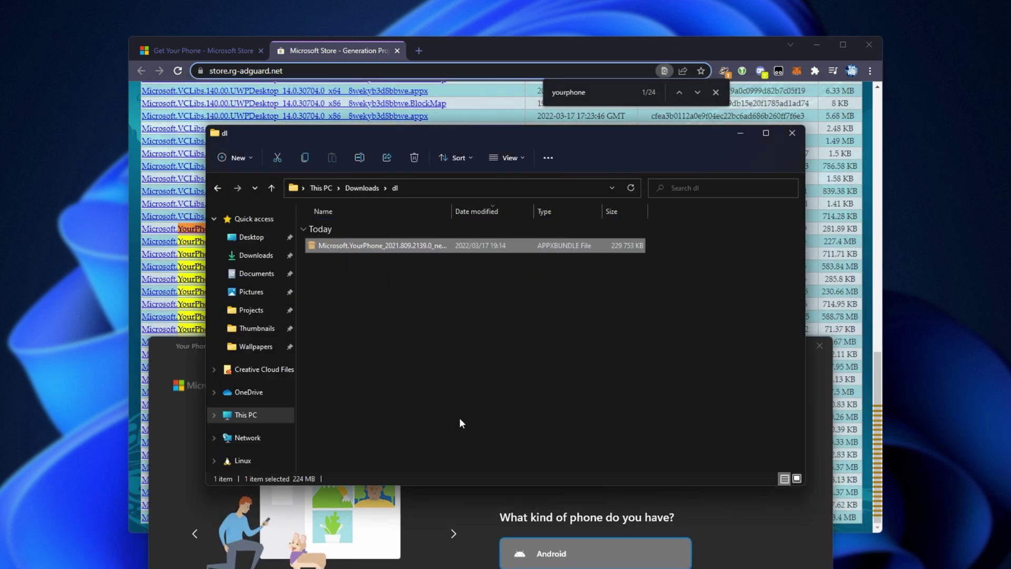
Scroll the rg-adguard results back to the YourPhone rows, highlighting the 1.22022.147.0 appxbundle
{"action": "left_click_drag", "start_coordinate": [182, 349], "coordinate": [207, 107]}
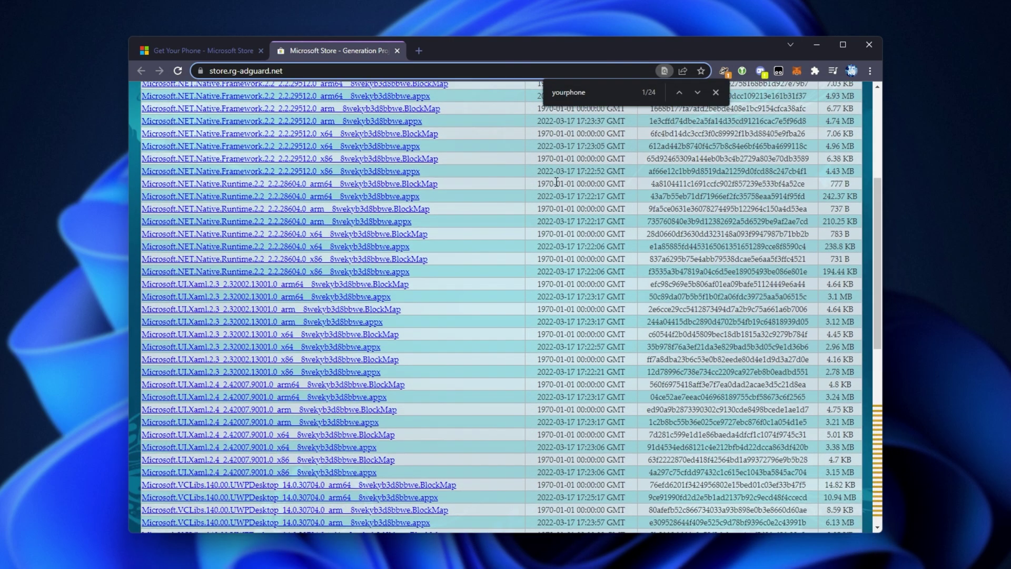
{"action": "scroll", "coordinate": [421, 271], "scroll_direction": "up", "scroll_amount": 1}
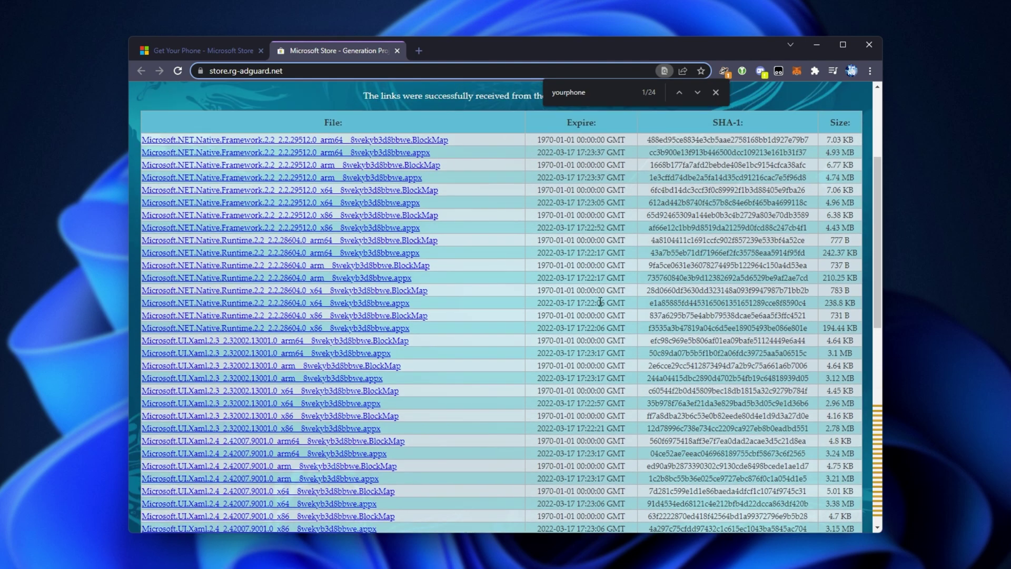
{"action": "mouse_move", "coordinate": [431, 342]}
{"action": "left_click_drag", "start_coordinate": [430, 341], "coordinate": [402, 325]}
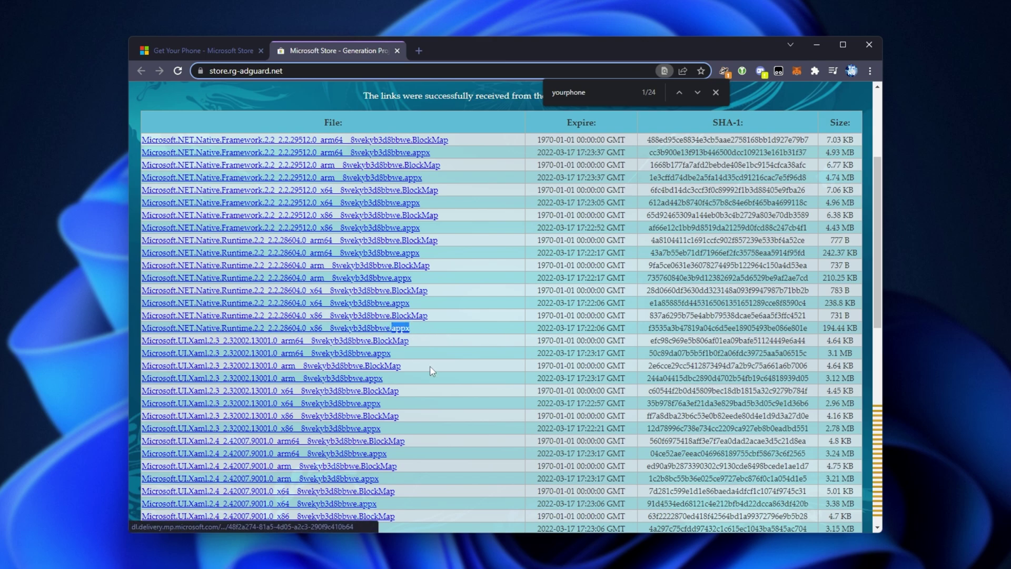
{"action": "scroll", "coordinate": [429, 369], "scroll_direction": "down", "scroll_amount": 10}
{"action": "left_click_drag", "start_coordinate": [428, 294], "coordinate": [369, 292]}
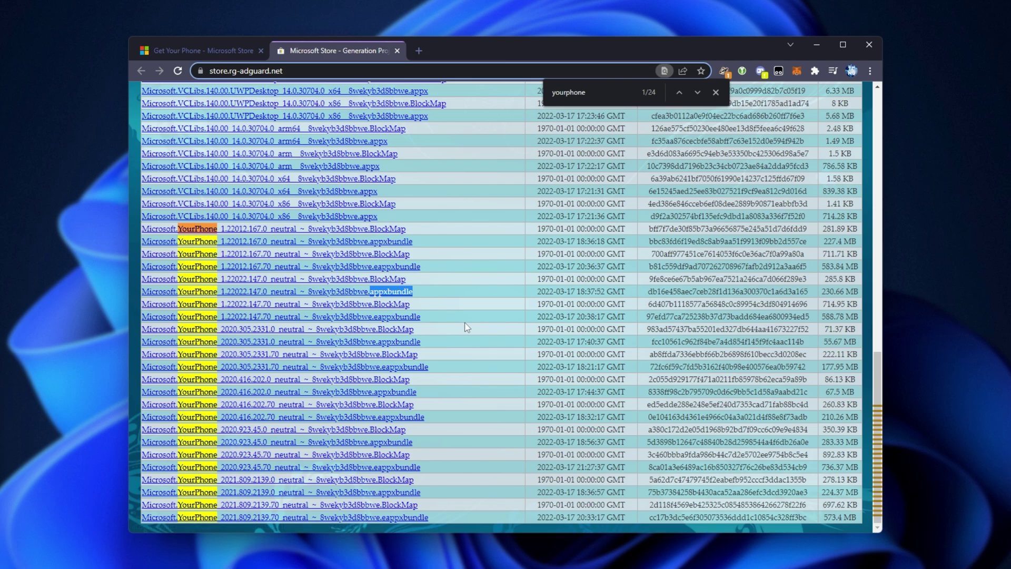
{"action": "scroll", "coordinate": [468, 324], "scroll_direction": "up", "scroll_amount": 3}
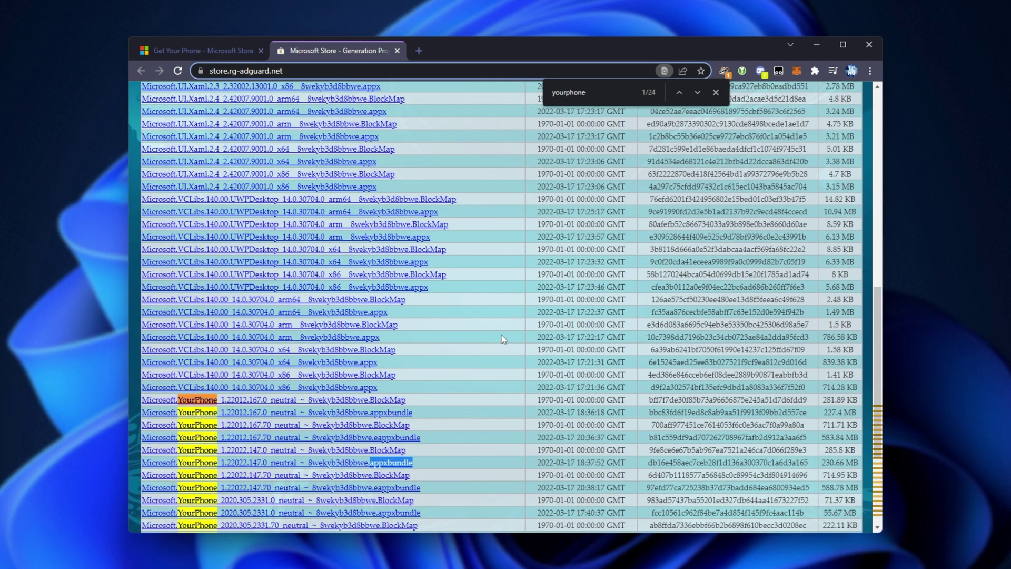
{"action": "scroll", "coordinate": [503, 339], "scroll_direction": "down", "scroll_amount": 3}
{"action": "left_click_drag", "start_coordinate": [451, 519], "coordinate": [380, 518]}
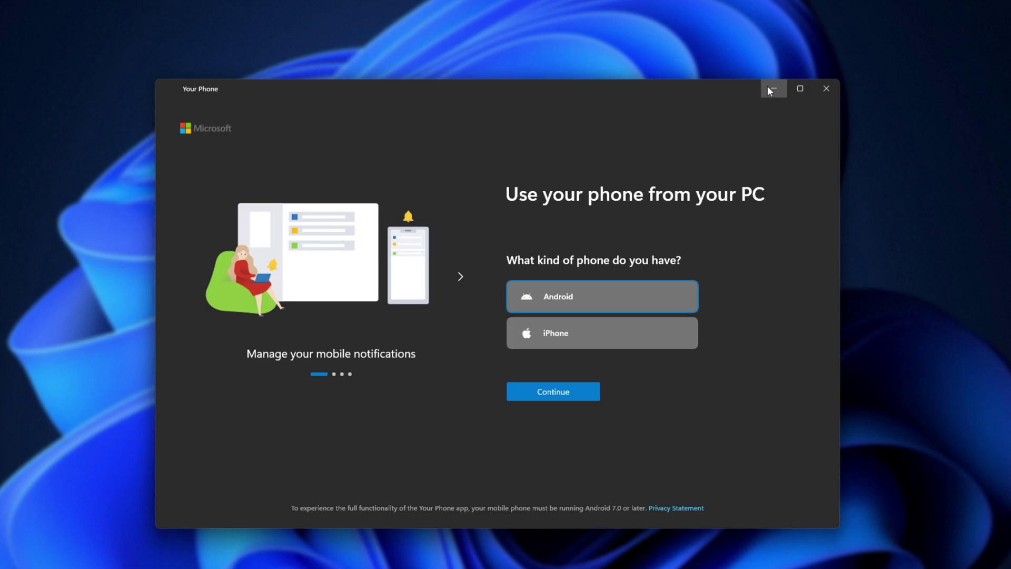
Minimize the Your Phone setup window and File Explorer to reveal the desktop
{"action": "left_click", "coordinate": [767, 88]}
{"action": "left_click", "coordinate": [670, 161]}
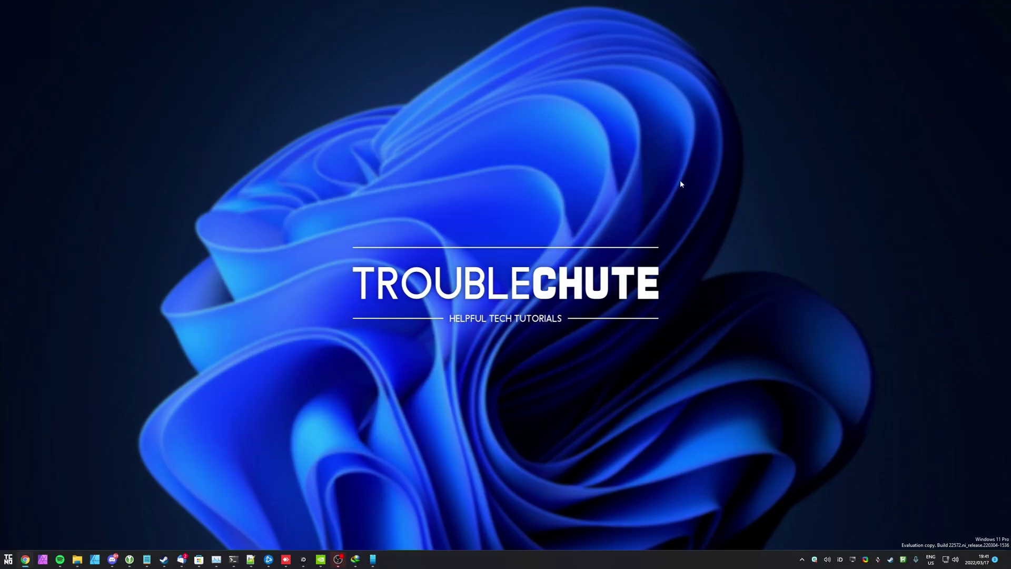